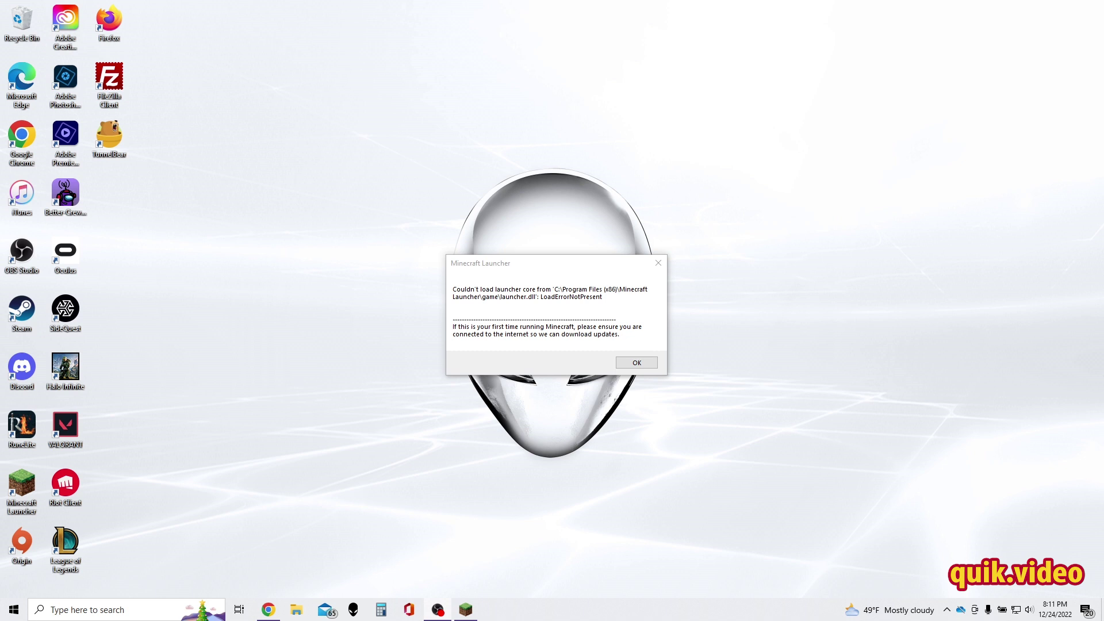
Step: Bring the launcher error forward, then open File Explorer and centre its window
left_click(504, 300)
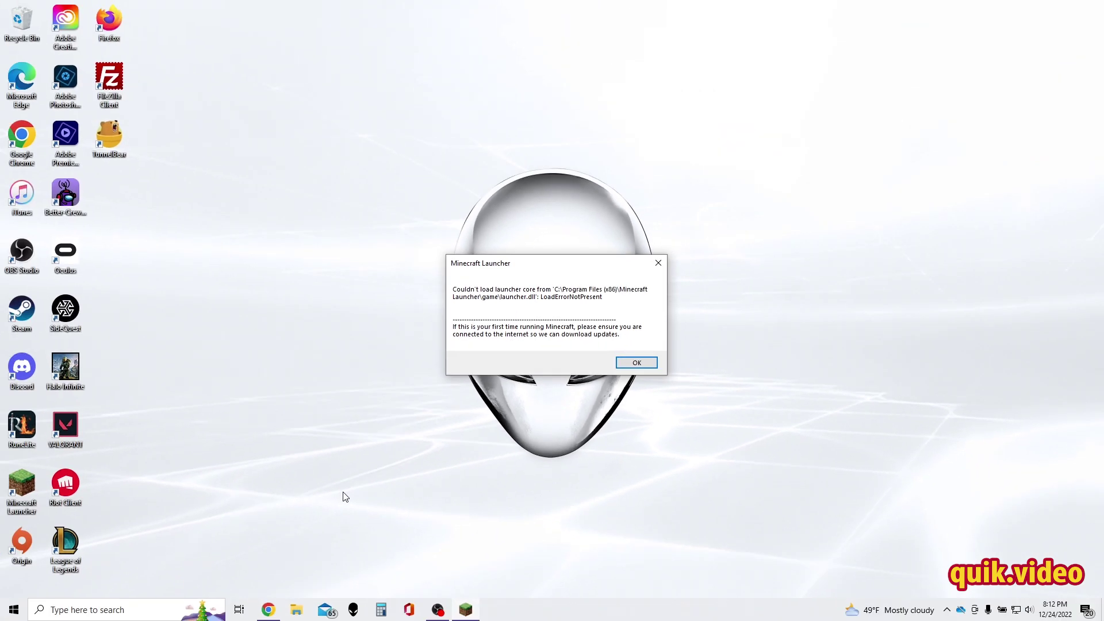
left_click(299, 539)
left_click(297, 611)
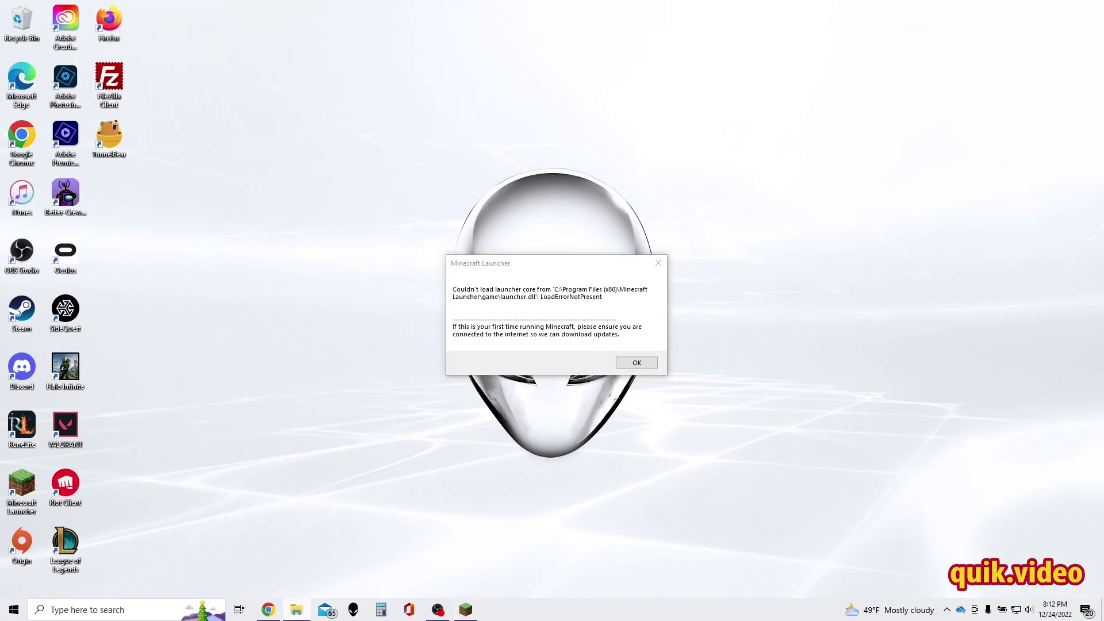
left_click_drag(932, 180, 418, 114)
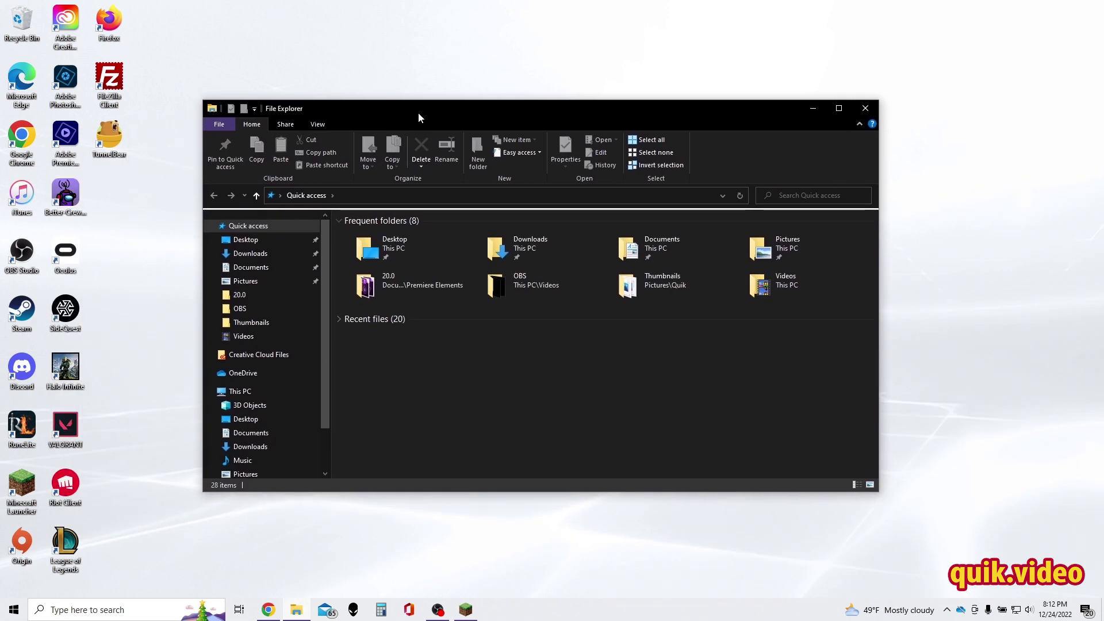
scroll(264, 359, "down", 2)
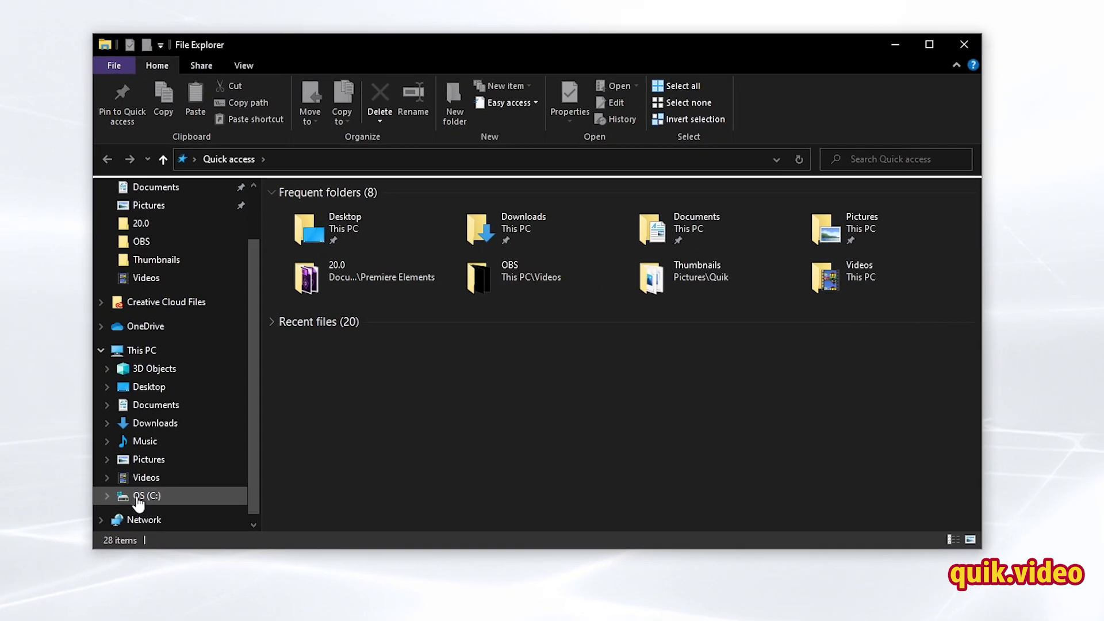
Step: Go to C:\Program Files (x86)\Minecraft Launcher\game and select launcher.dll
left_click(148, 503)
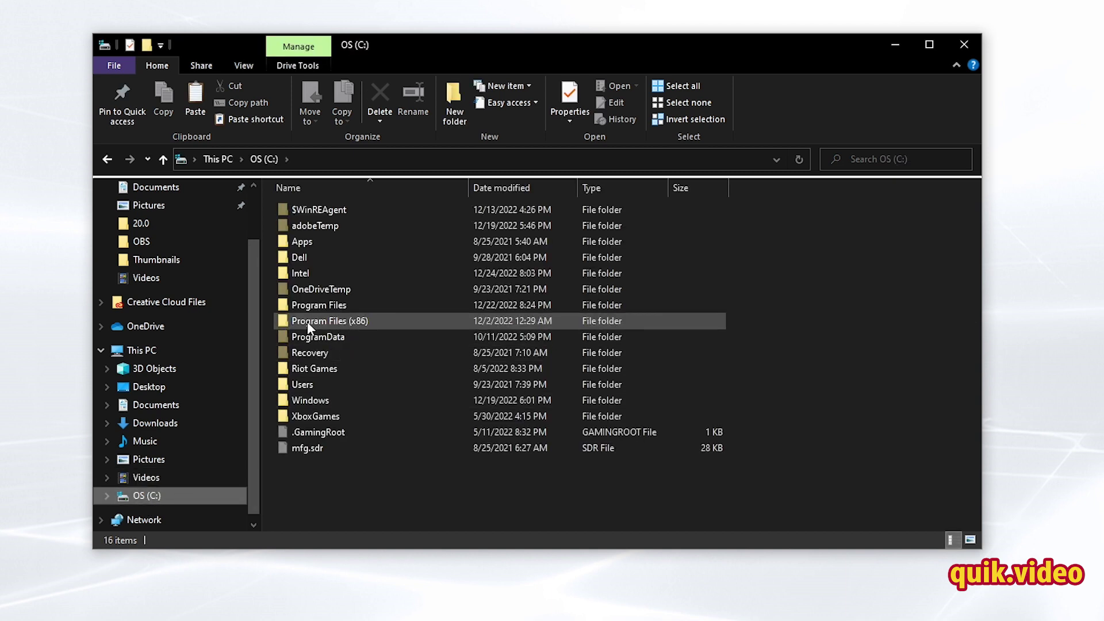
double_click(378, 320)
scroll(356, 319, "down", 1)
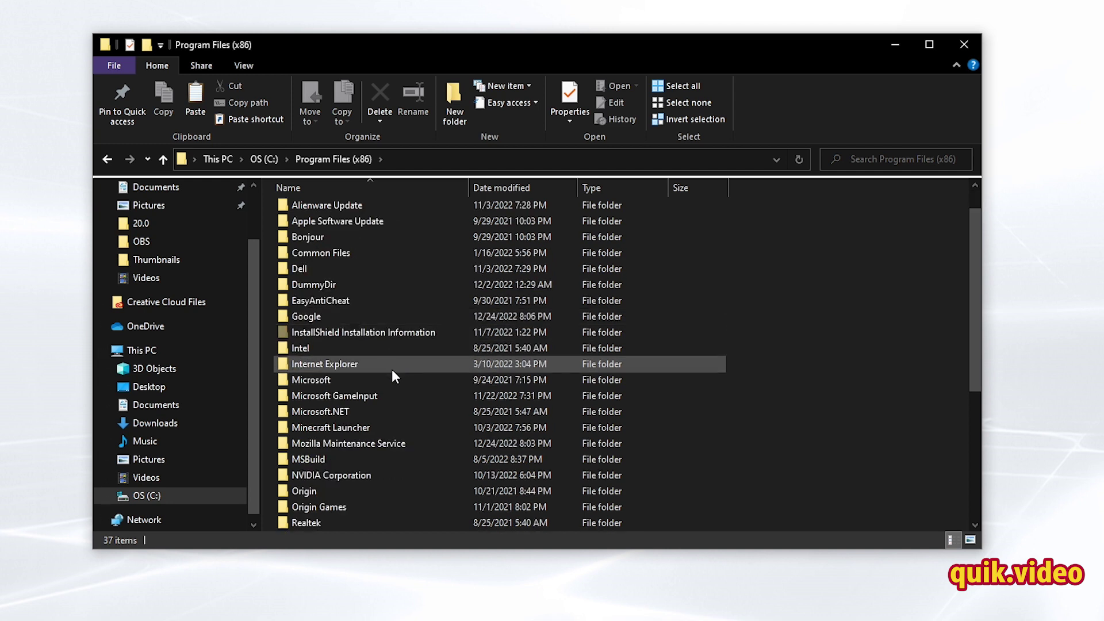
double_click(370, 427)
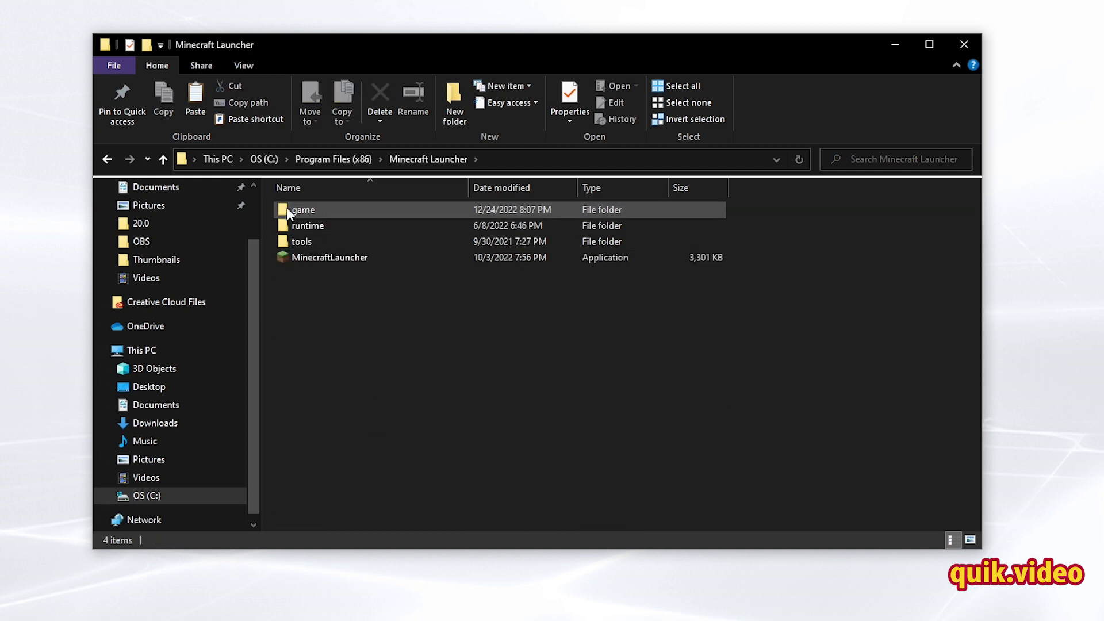
double_click(335, 210)
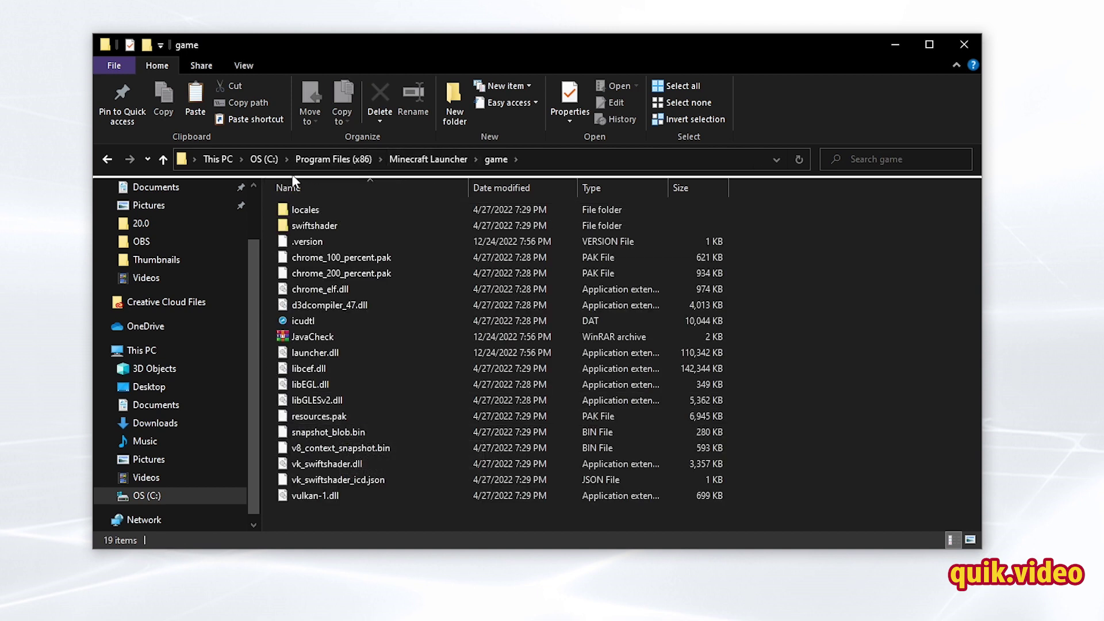
left_click(329, 356)
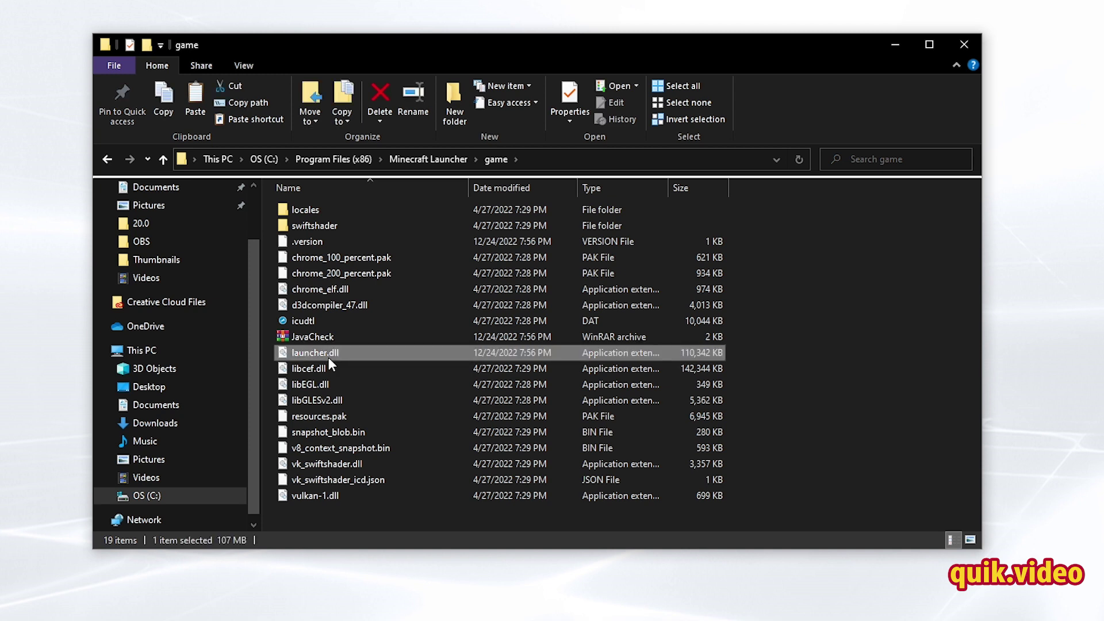
Step: Copy launcher.dll to the clipboard, keep its name, then delete it from the game folder
right_click(357, 351)
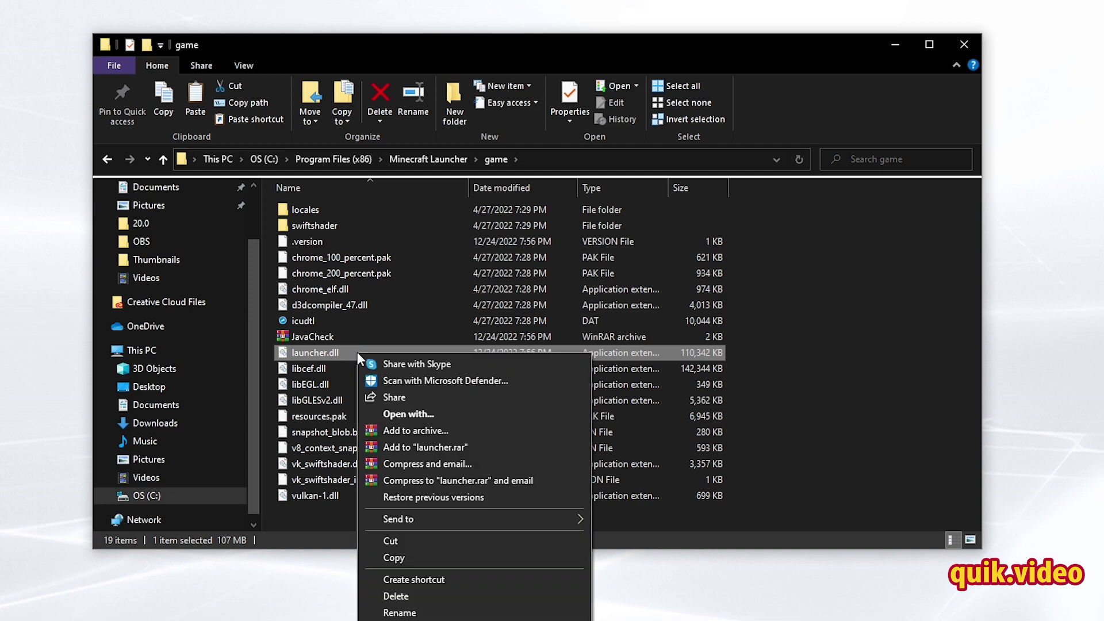
left_click(423, 556)
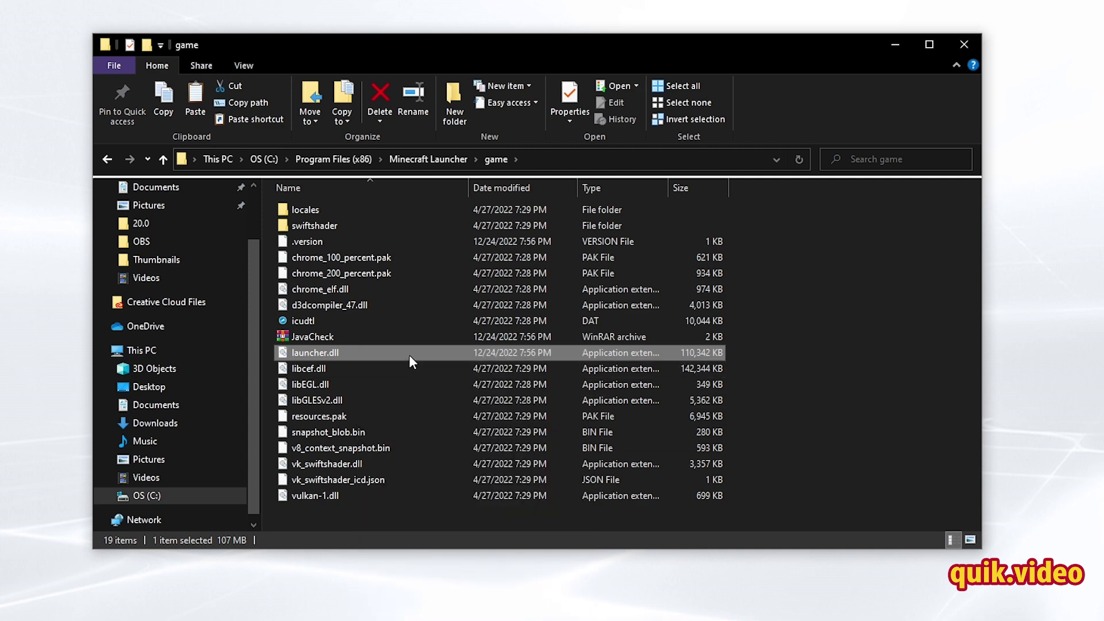
key("F2")
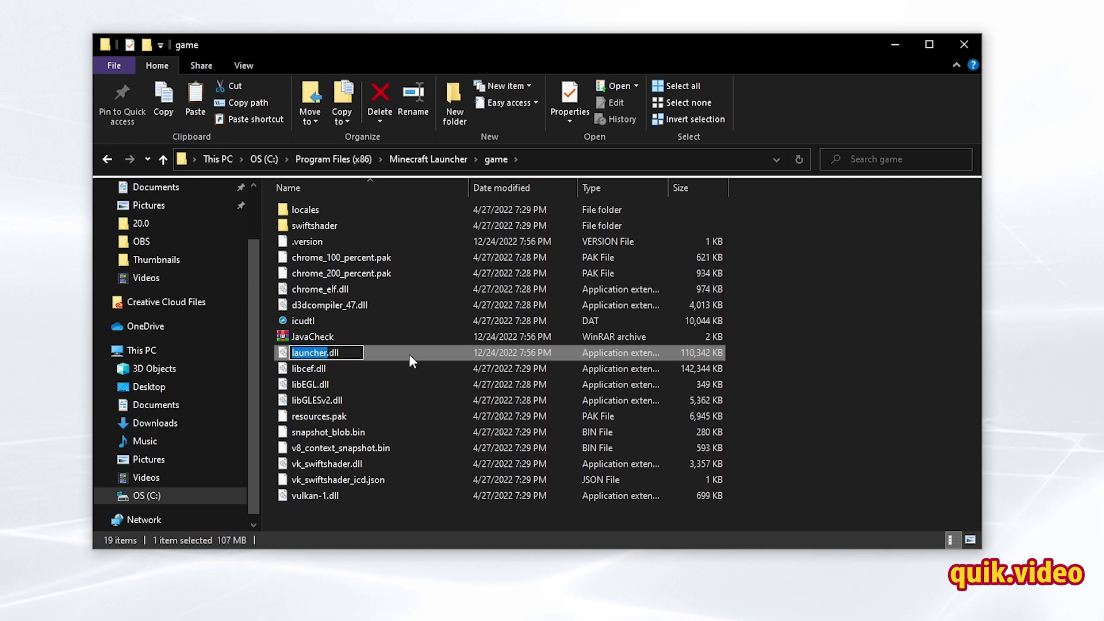
key("Escape")
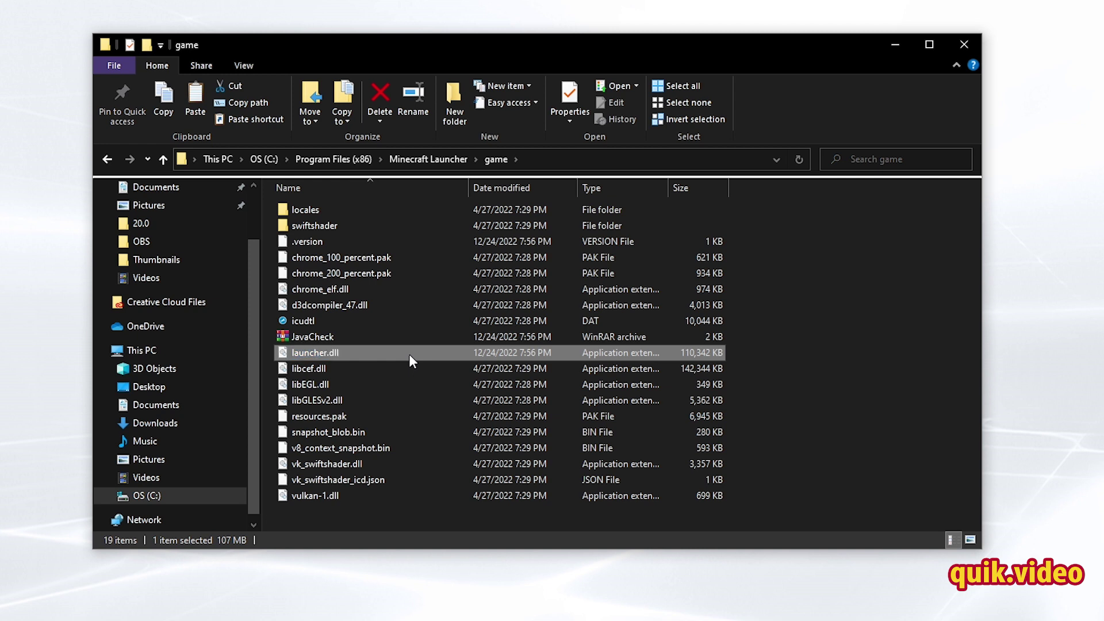
key("Delete")
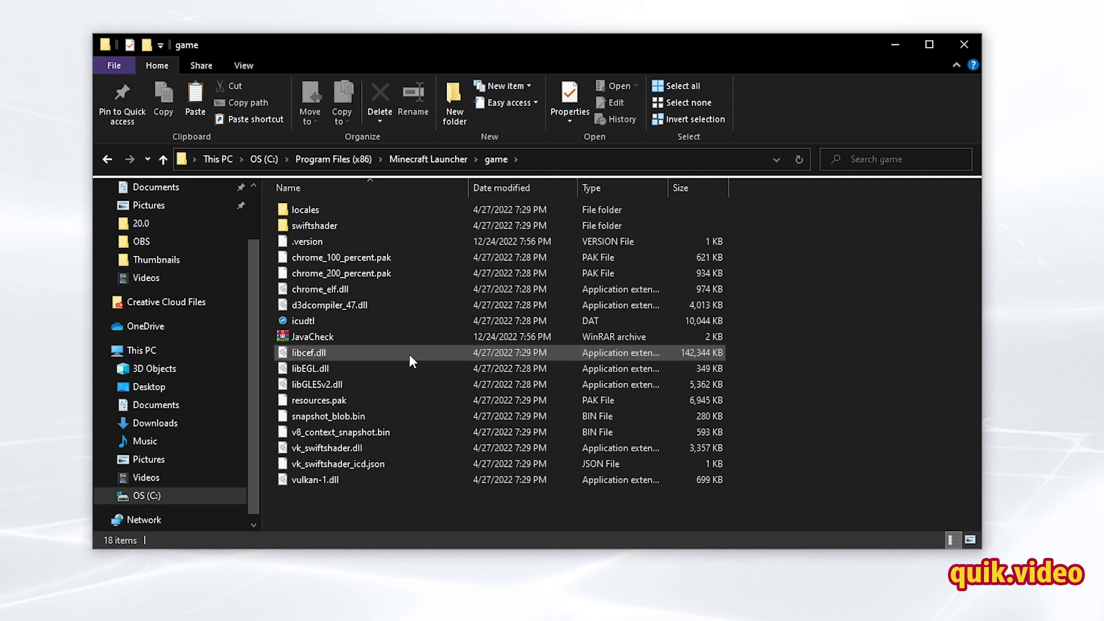
left_click(409, 353)
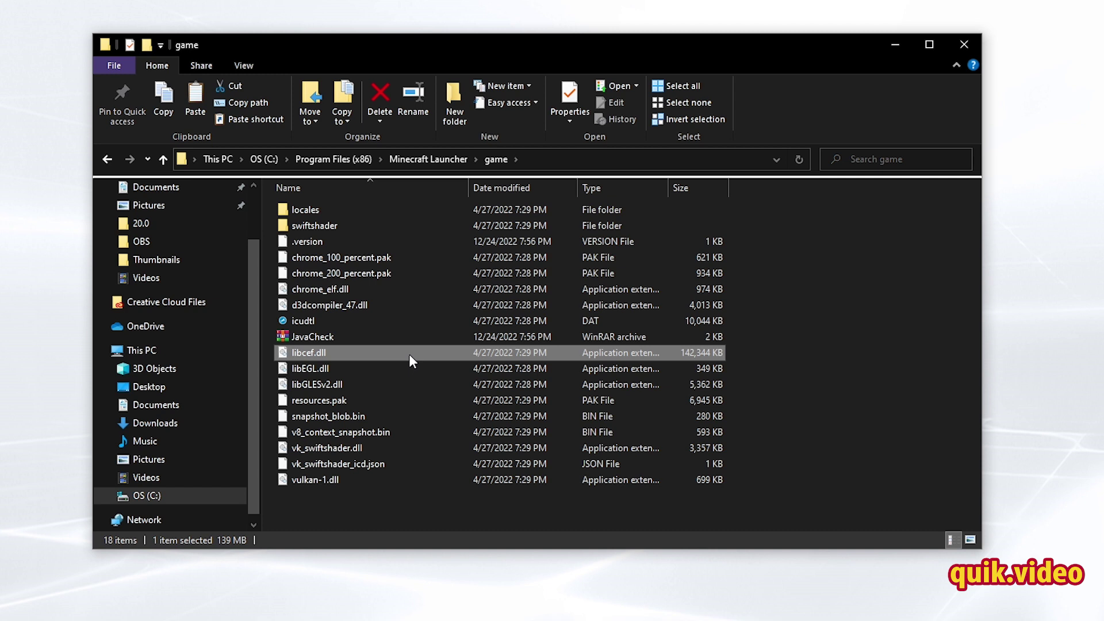
left_click(295, 243)
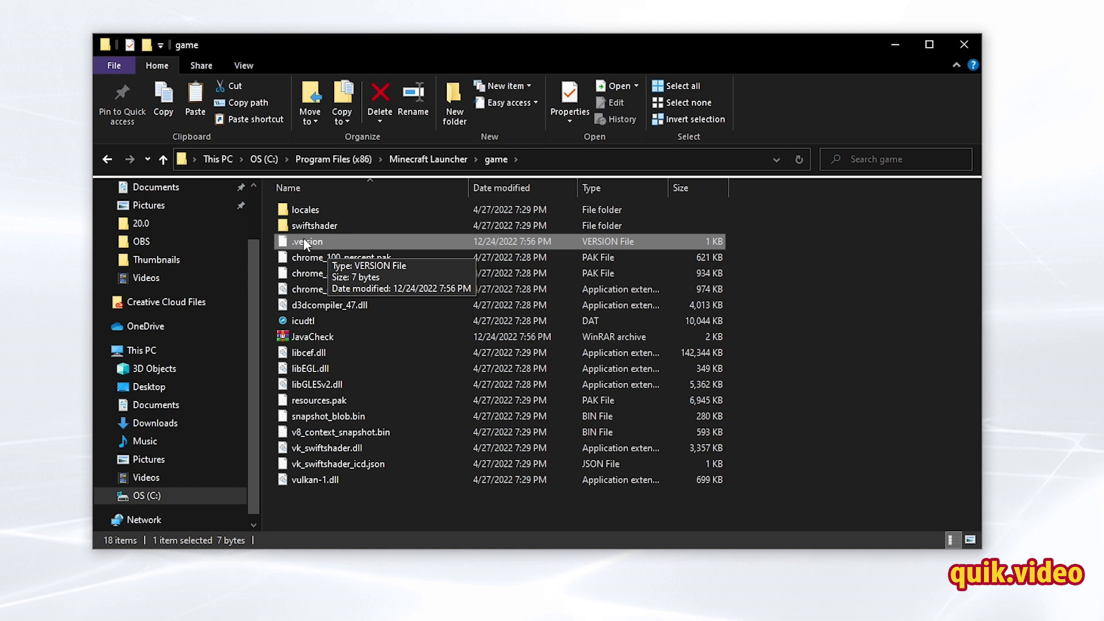
Step: Dismiss the Item Not Found warnings and undo the delete, restoring launcher.dll at 110,342 KB
left_click(811, 369)
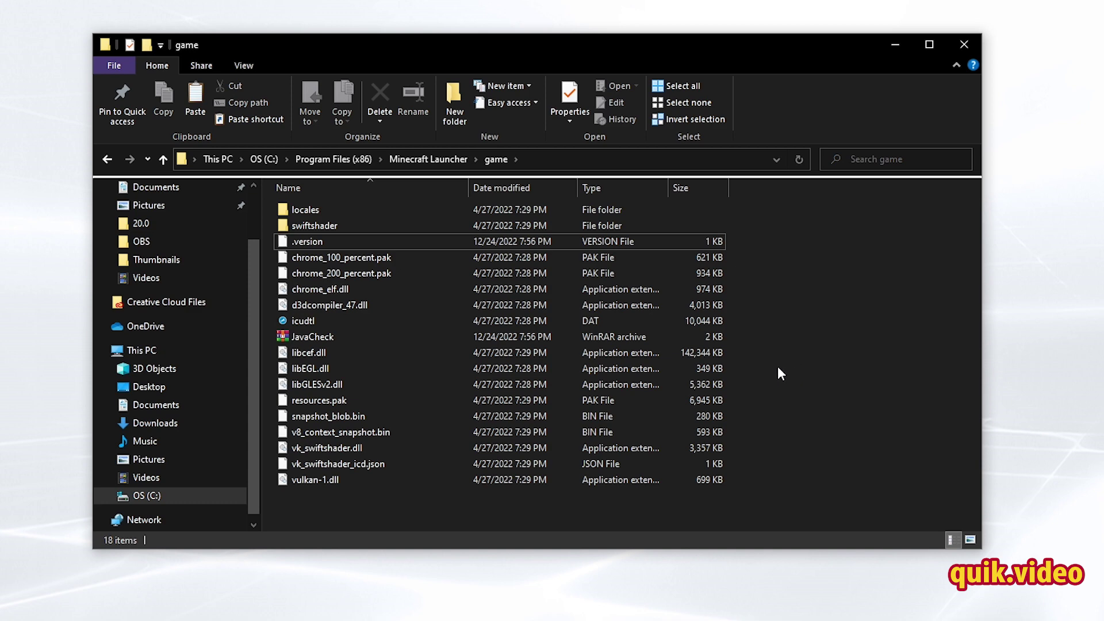
left_click_drag(159, 106, 555, 217)
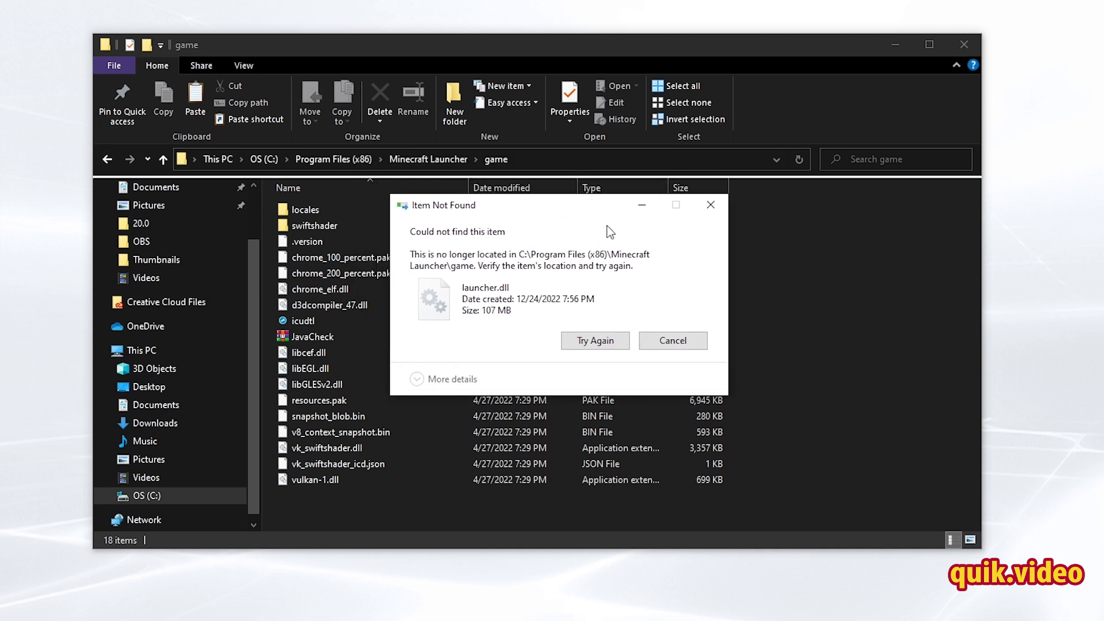
left_click(619, 341)
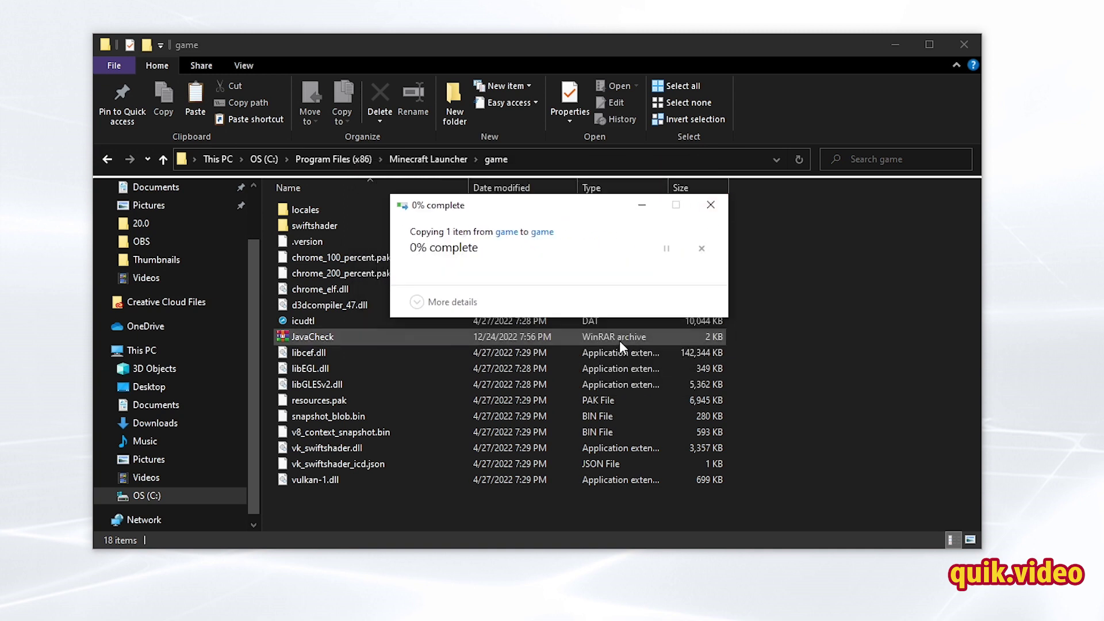
left_click(719, 211)
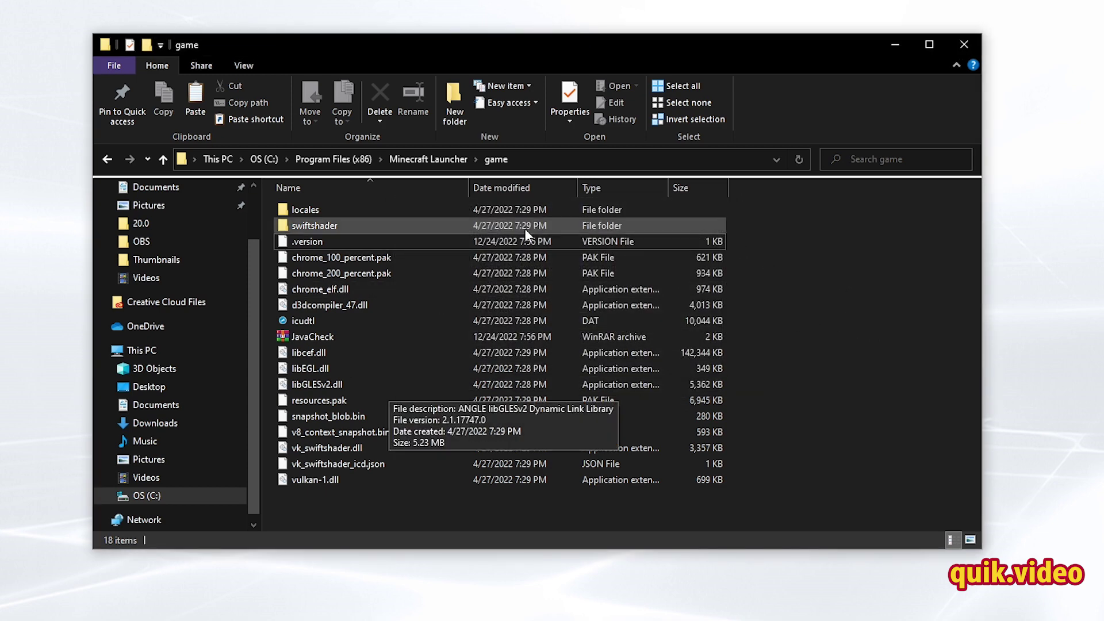
right_click(750, 300)
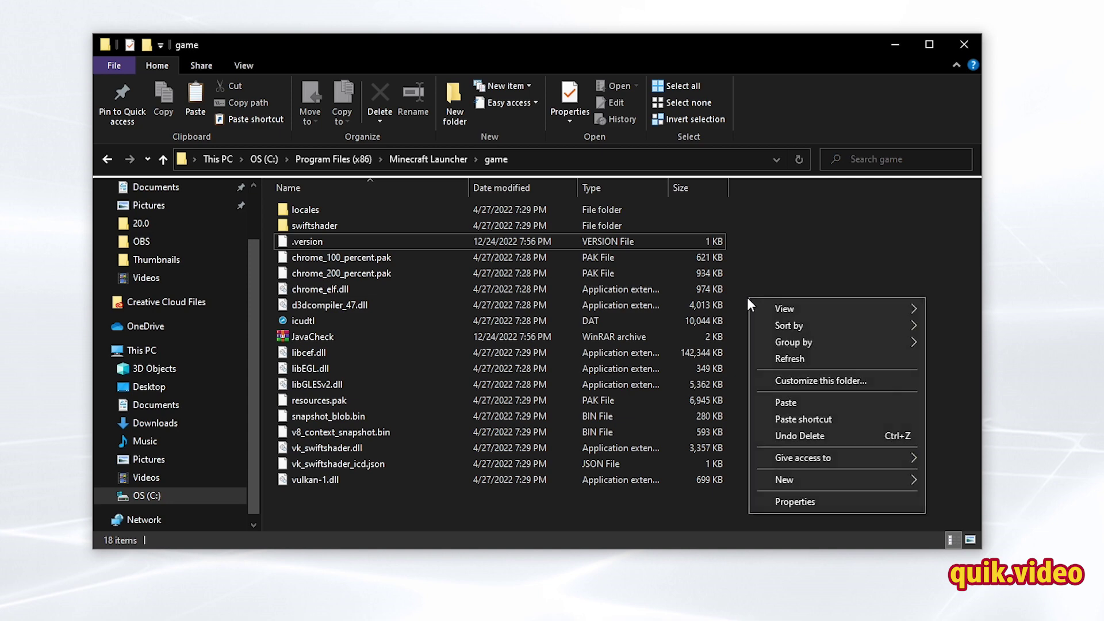
left_click(797, 405)
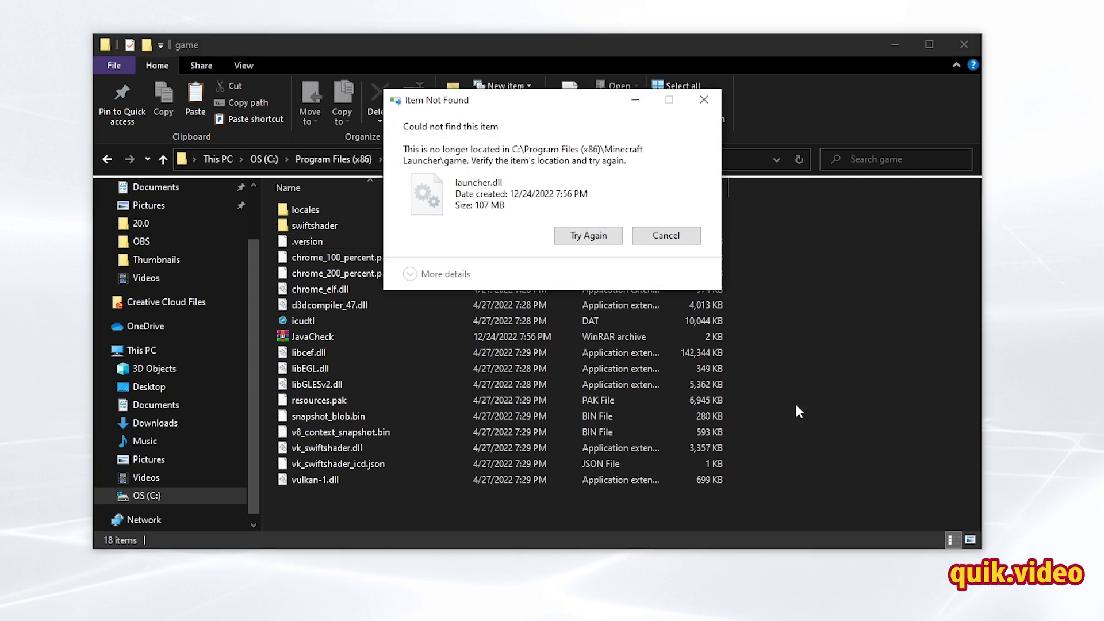
left_click(672, 237)
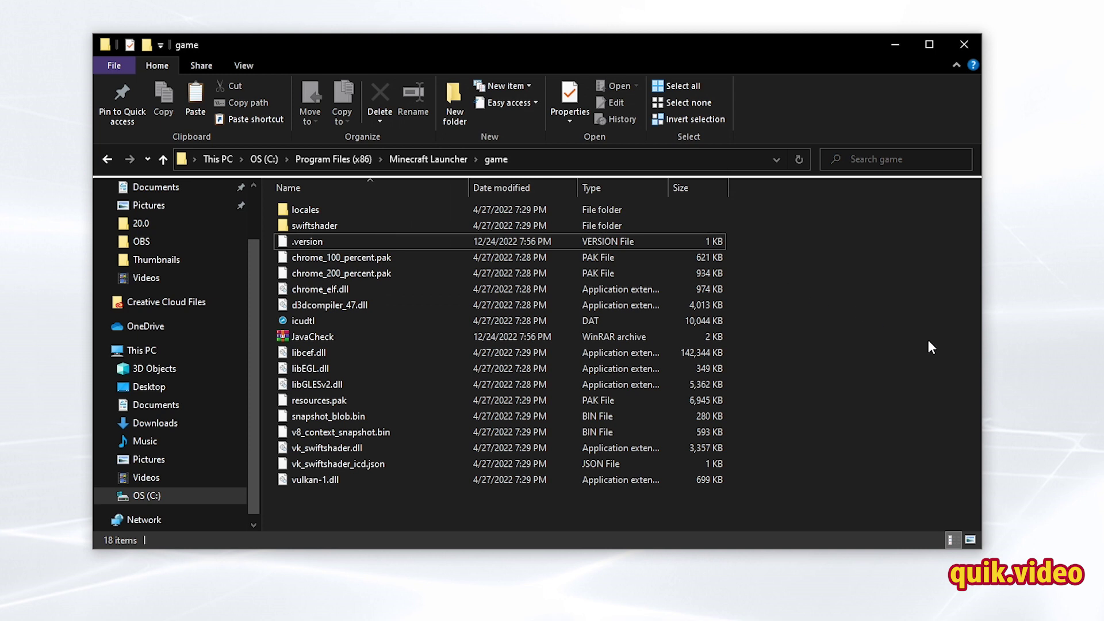
key("ctrl+z")
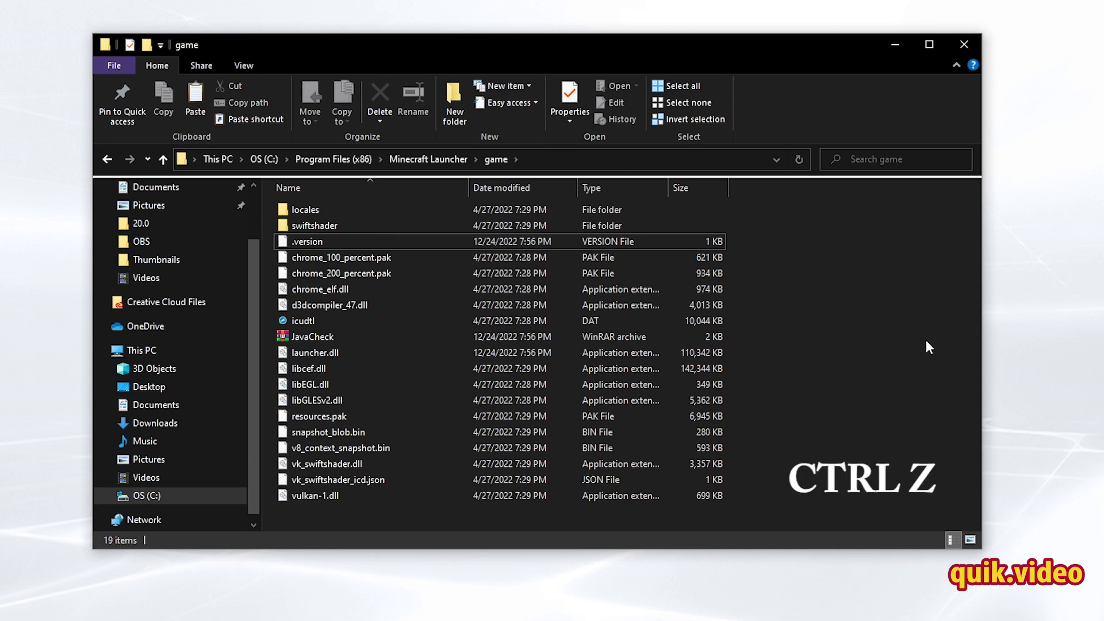
Step: Delete the .version file, leaving launcher.dll in the game folder
left_click(406, 355)
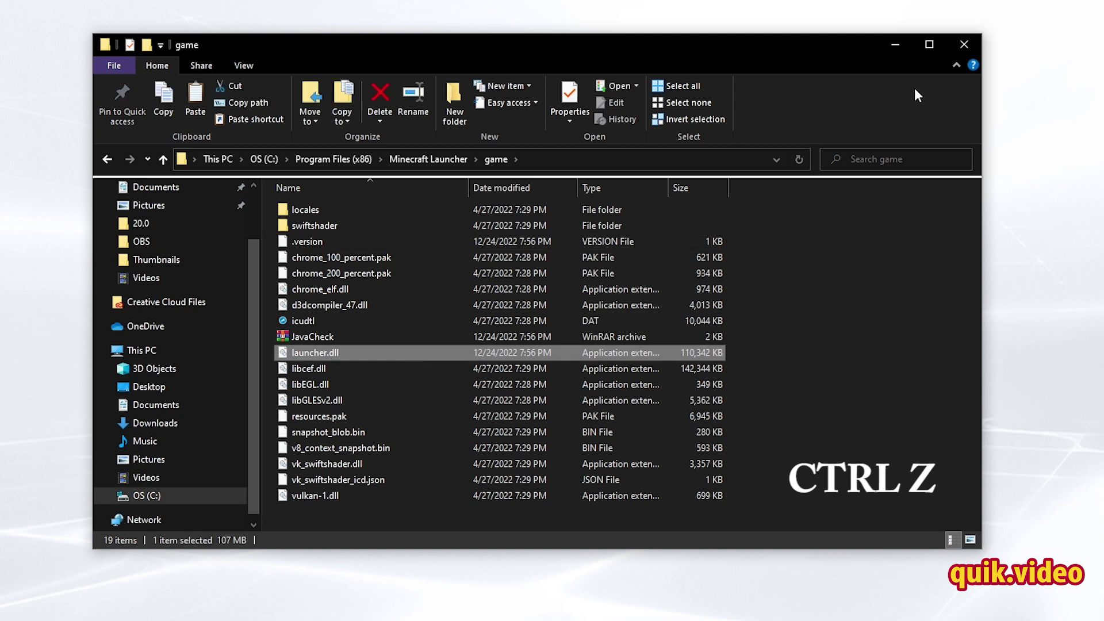
left_click(325, 245)
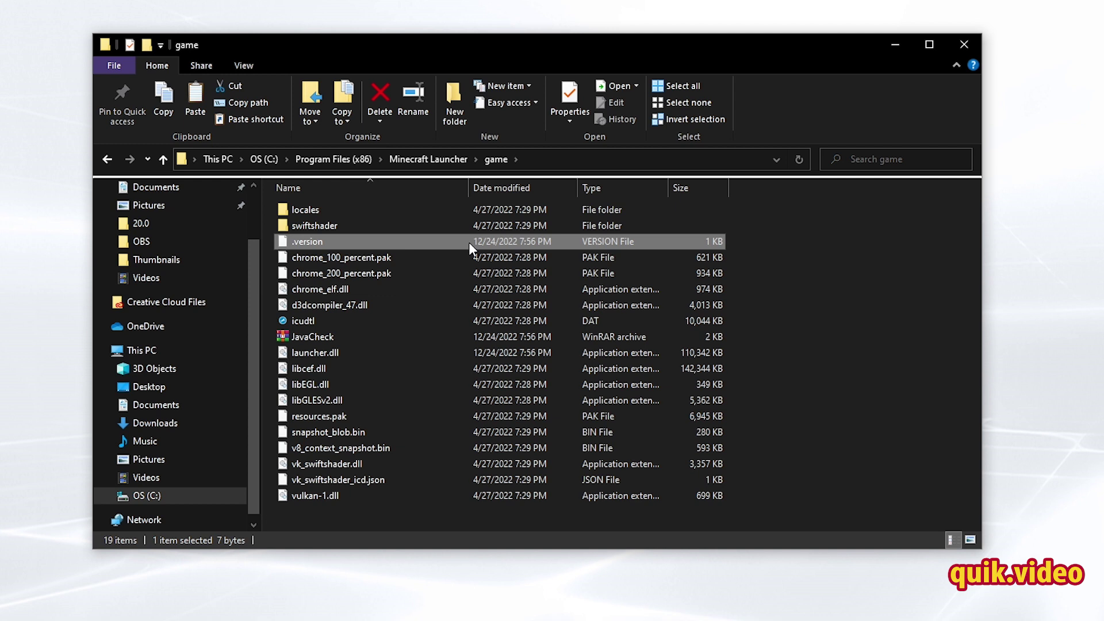
key("Delete")
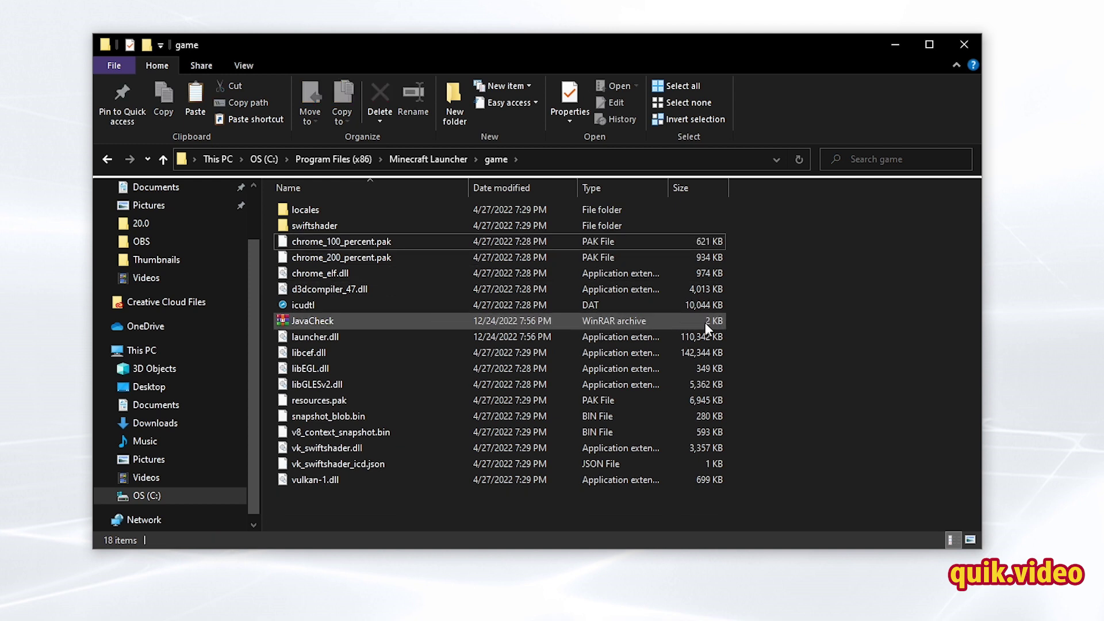
Step: Close File Explorer, dismiss the core-load and runtime errors, and relaunch Minecraft Launcher
left_click(966, 47)
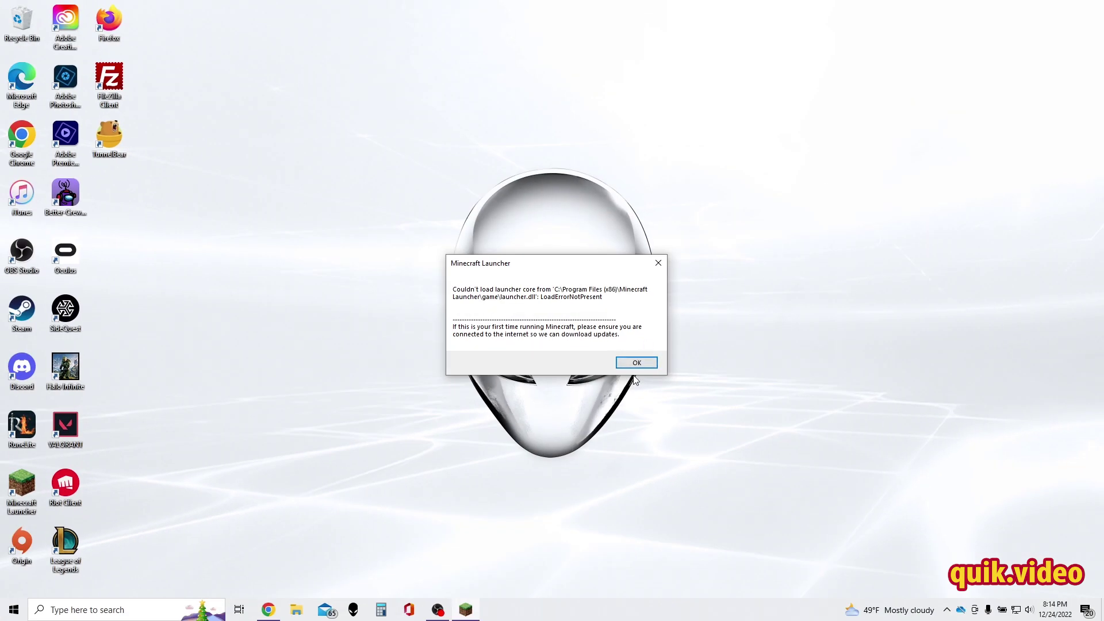
left_click(635, 363)
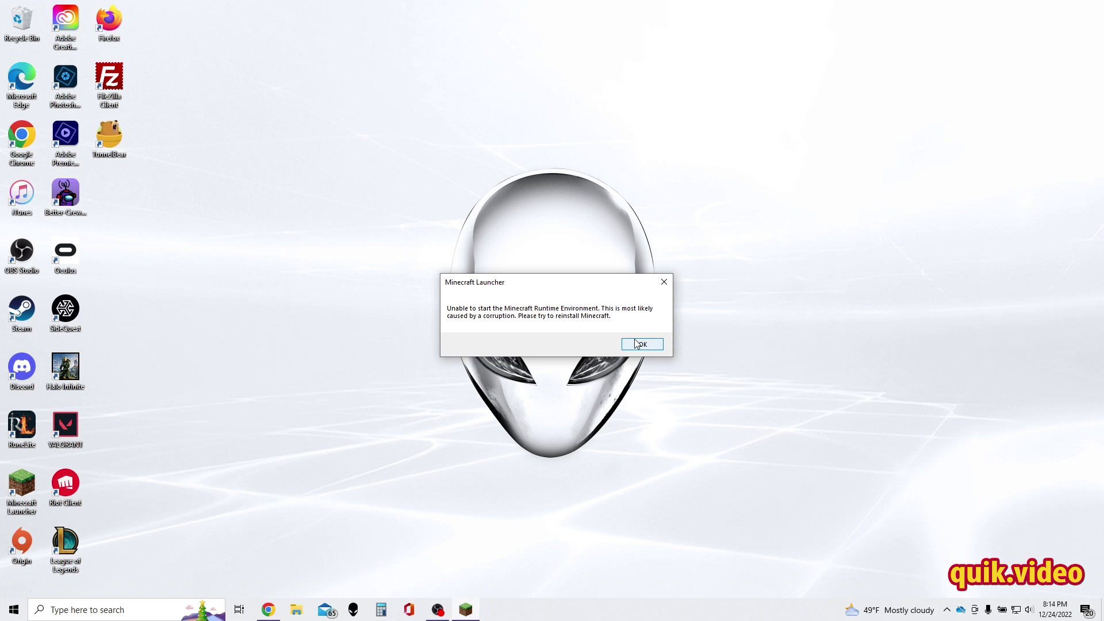
left_click(639, 344)
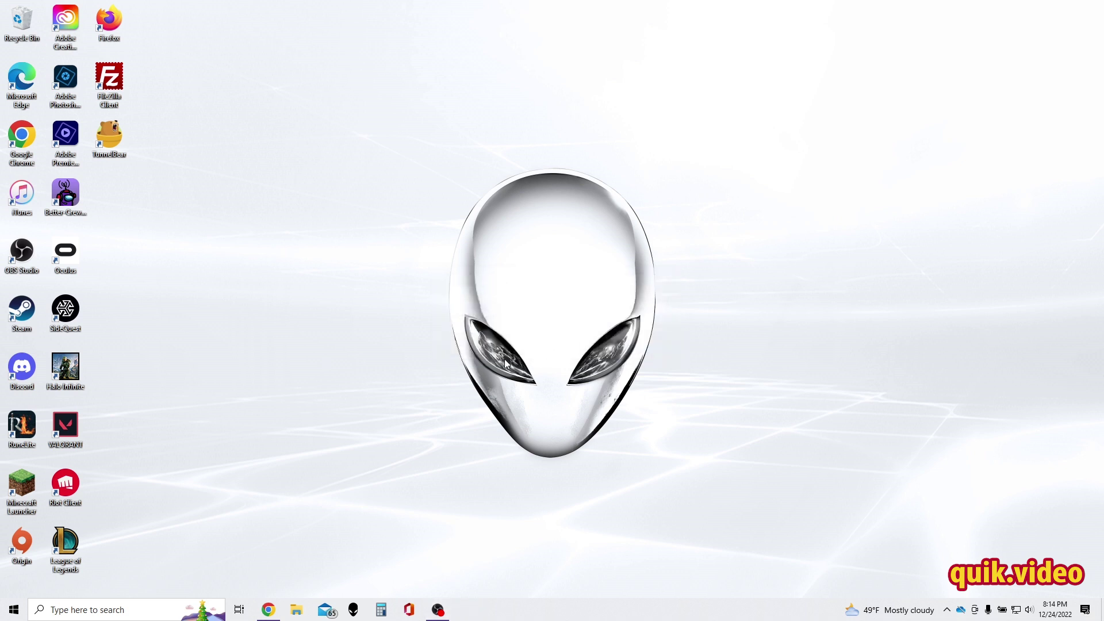
double_click(23, 486)
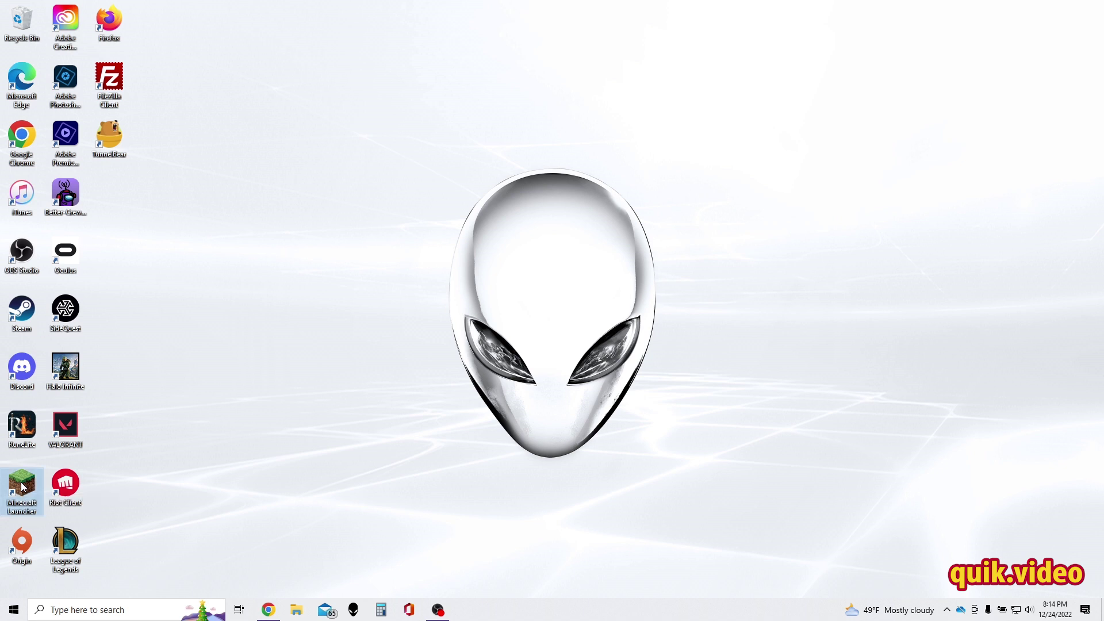